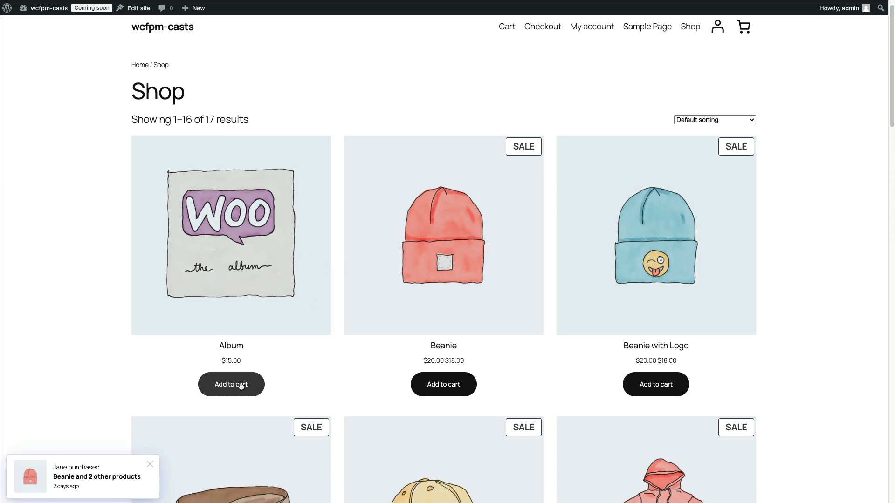
Open the Beanie product from the sale notification popup and add one Beanie to the cart
click(73, 477)
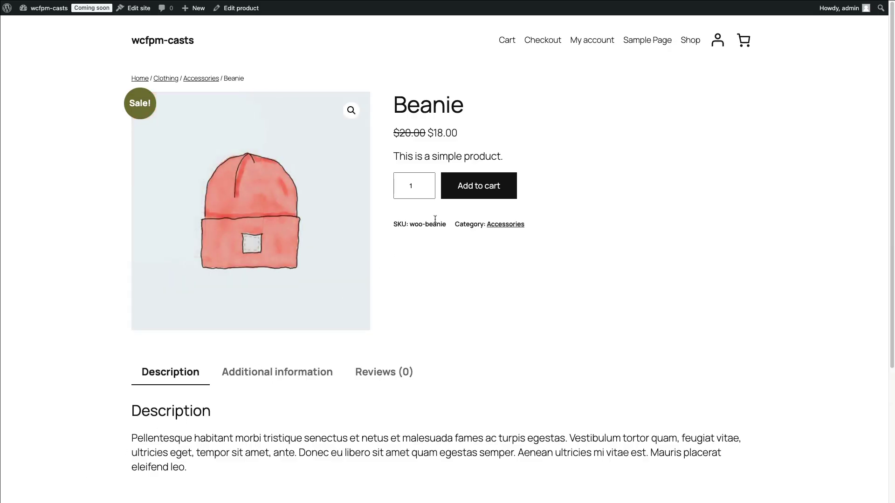
click(467, 195)
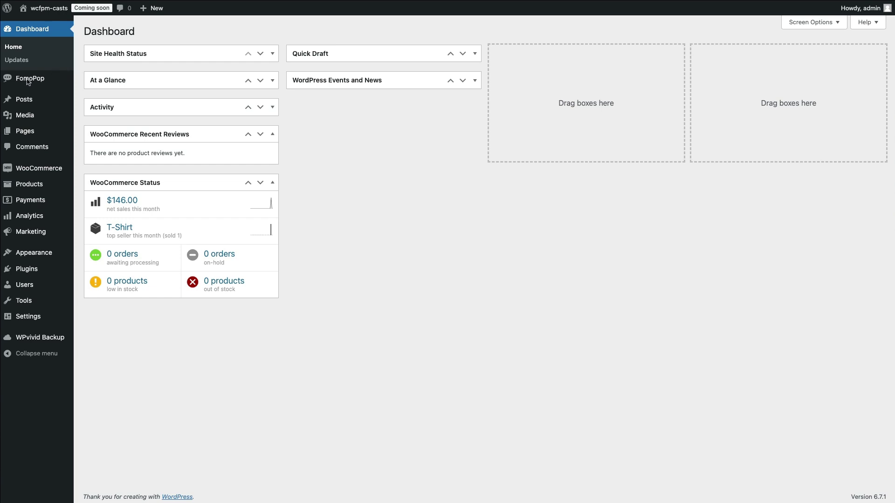
Open the FomoPop popups list in the site admin and check the plugin's general settings
mouse_move(33, 82)
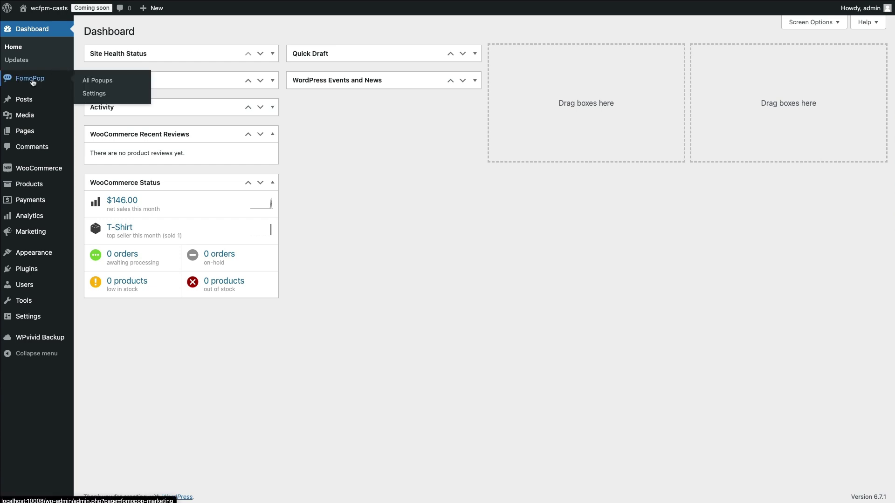
click(32, 82)
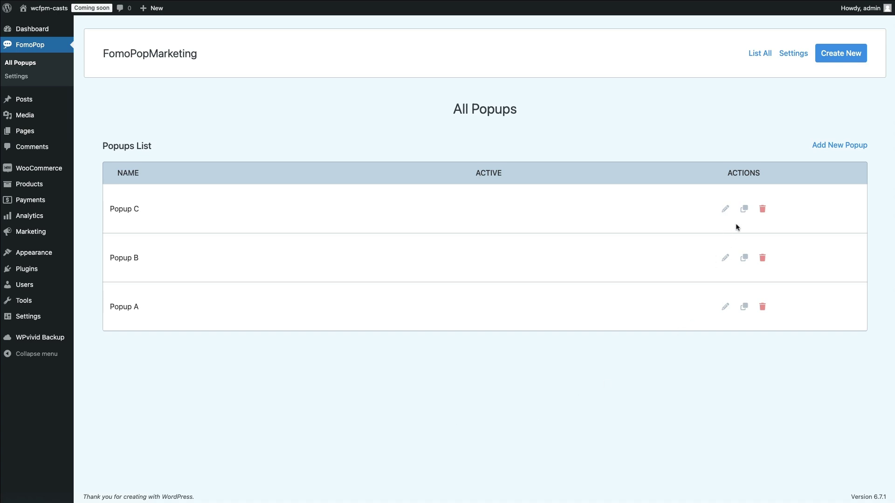
click(788, 56)
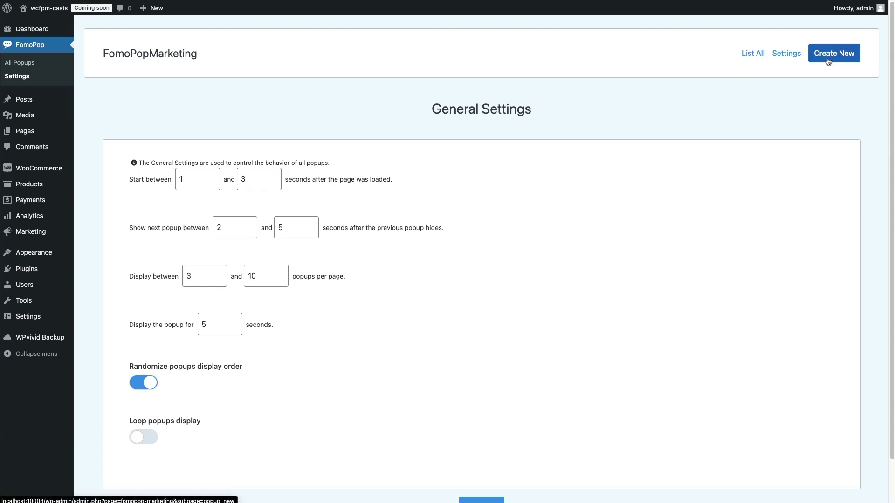
click(750, 57)
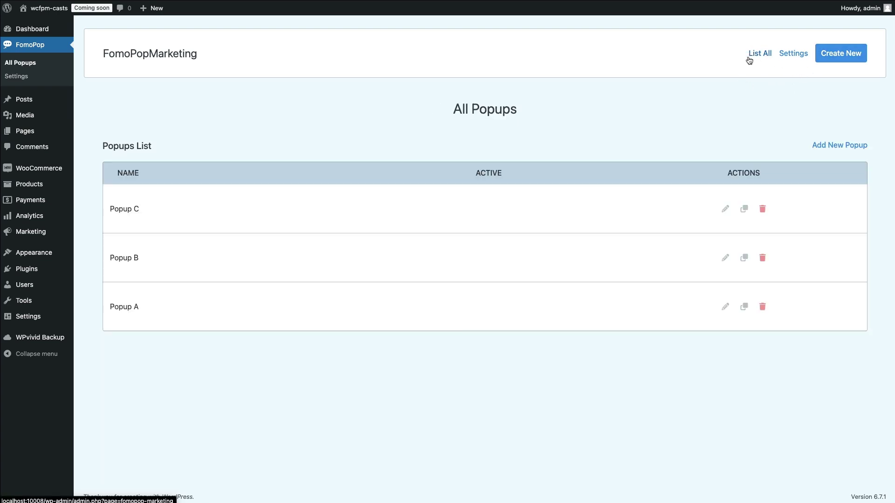
Start a new popup and open its sale notification message for editing
click(840, 54)
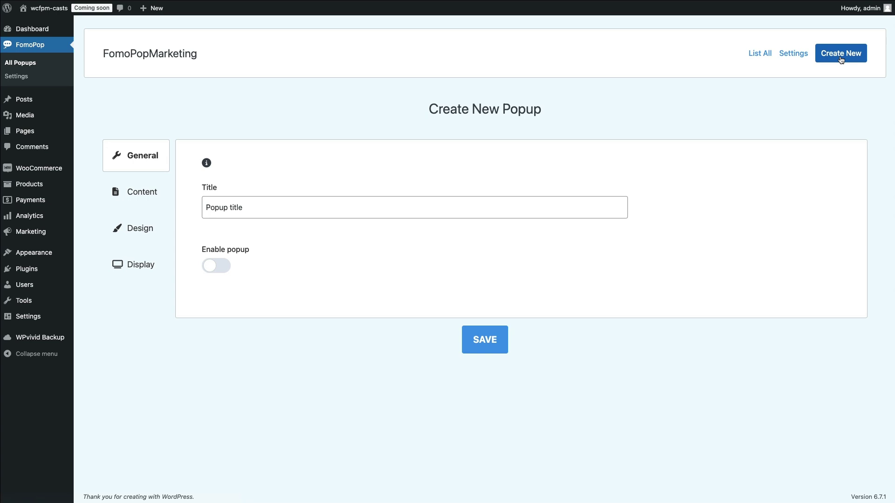
click(138, 195)
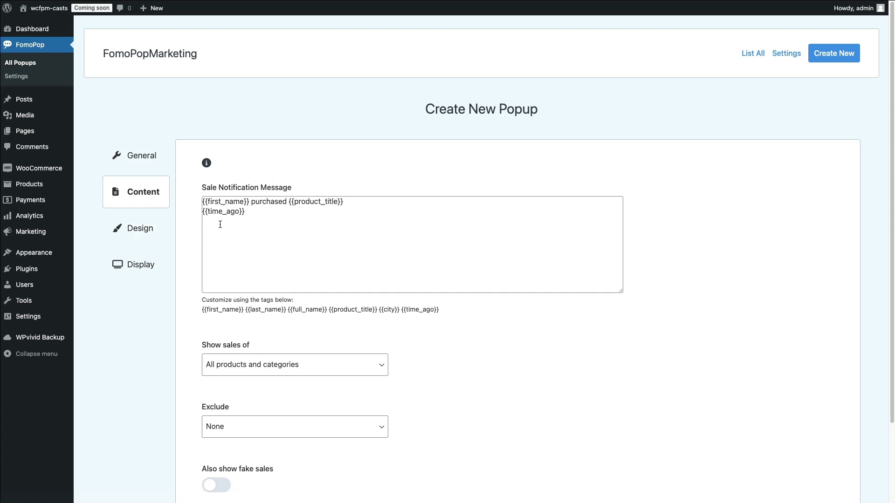
click(258, 214)
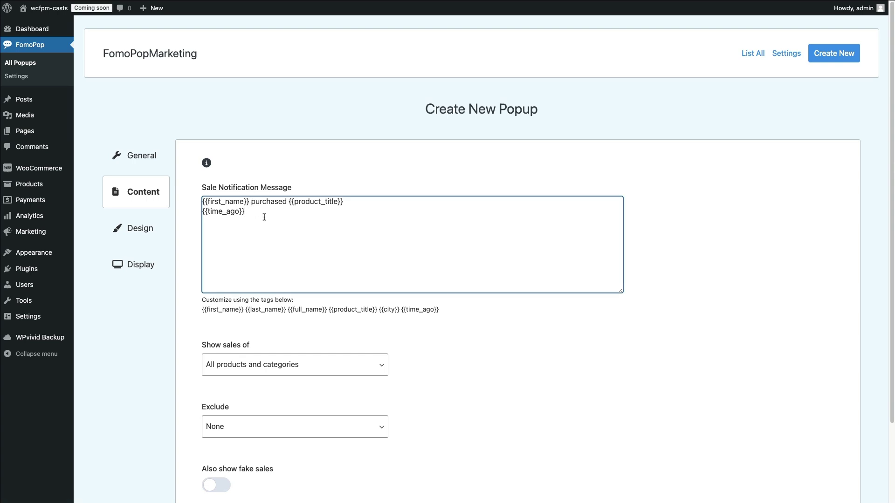
Limit the shown sales to selected products and add T-Shirt with Logo and Album
scroll(446, 364, down, 3)
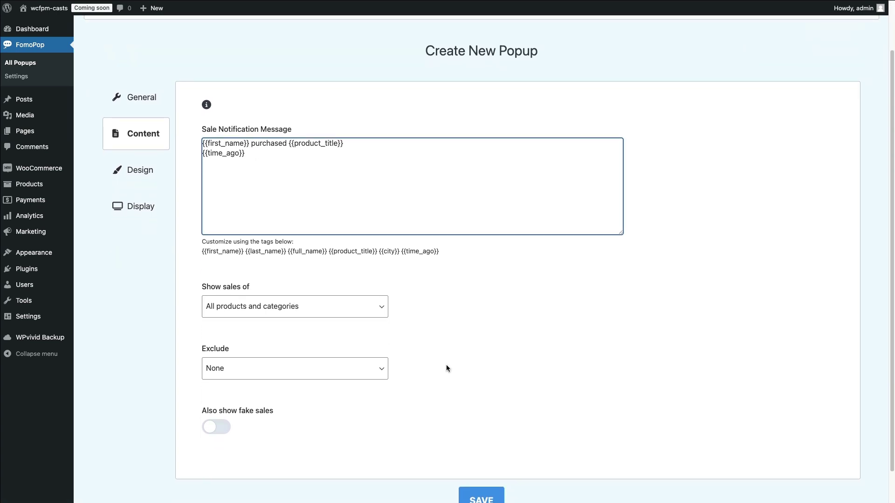
click(303, 306)
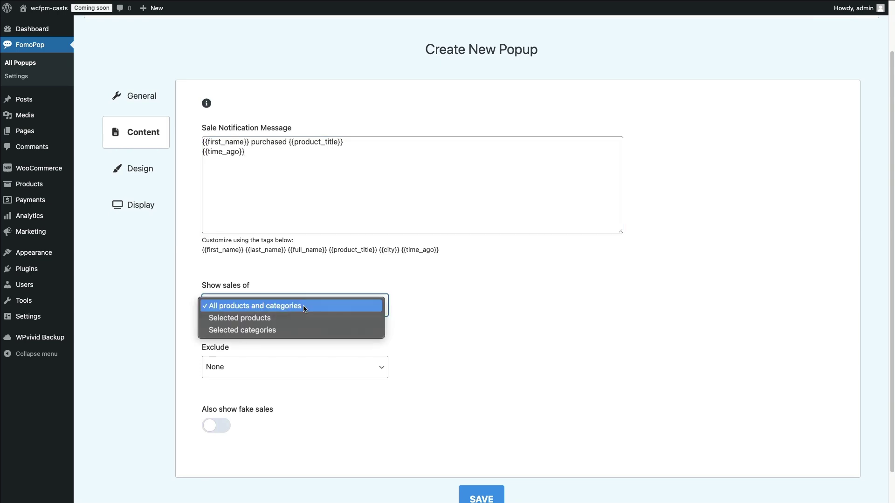
click(268, 321)
click(232, 366)
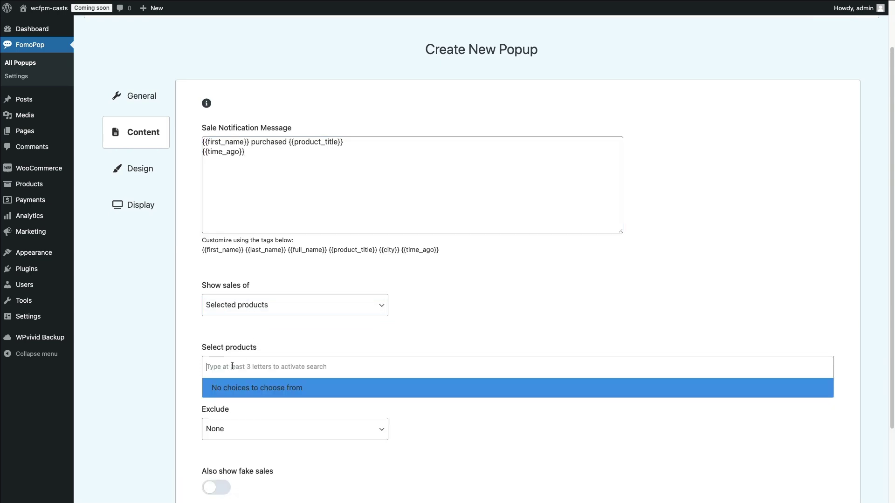
text(t-sh)
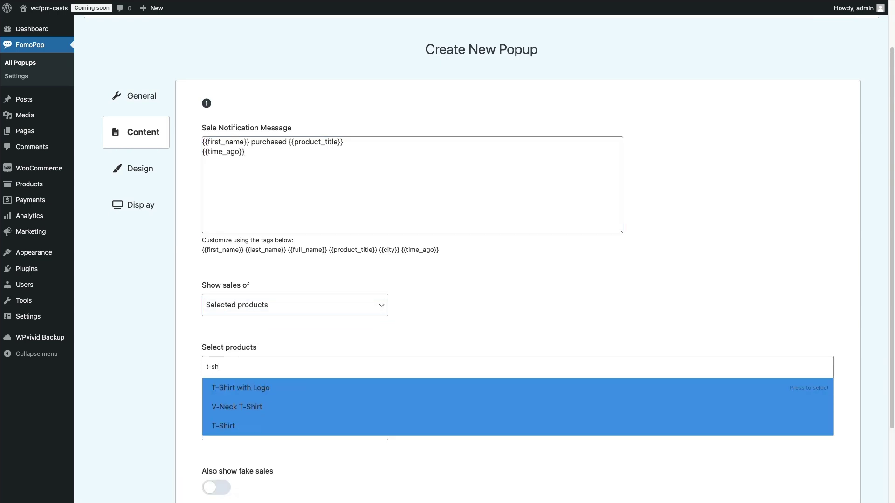
text(i)
click(243, 389)
text(alb)
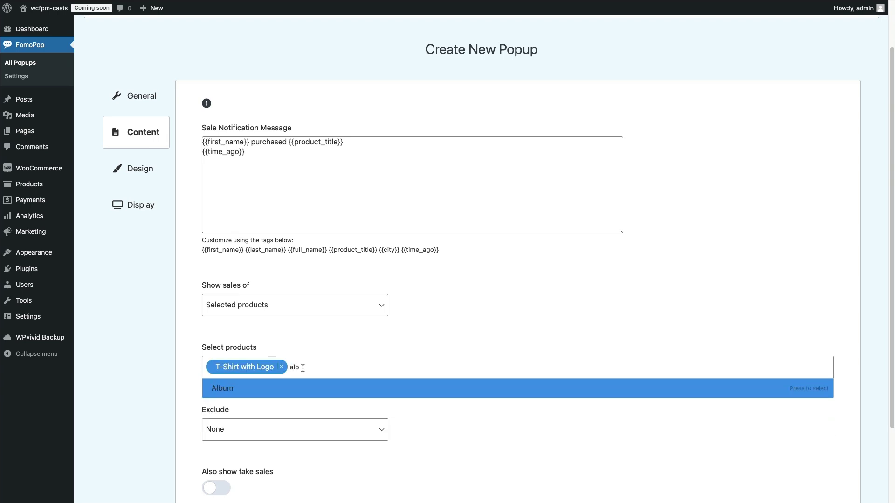
click(317, 388)
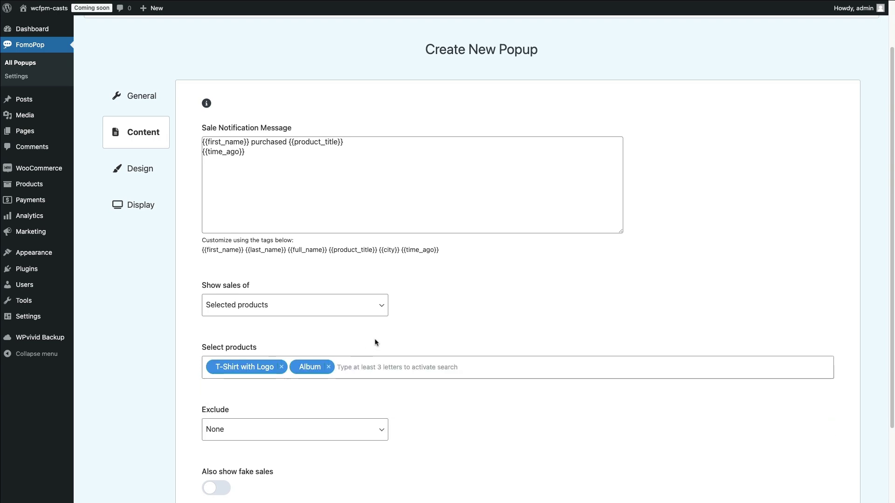
Remove Album from the selected products and set the shown sales back to all products and categories
click(329, 367)
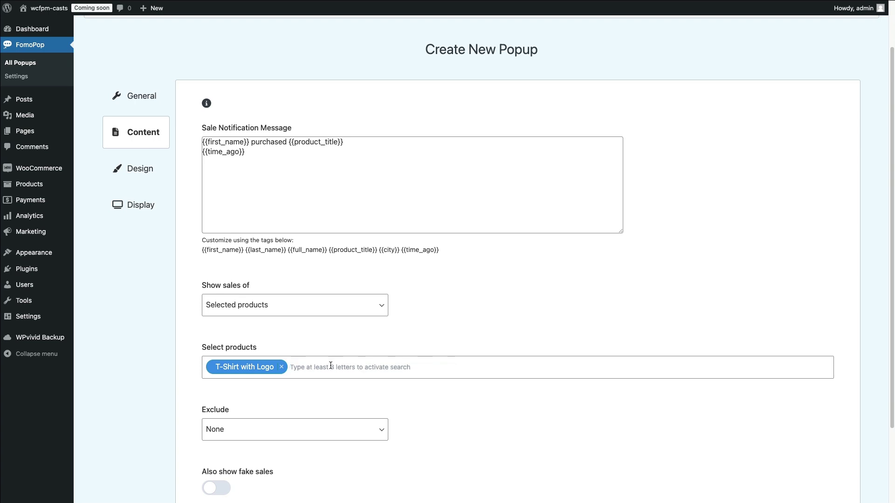
click(269, 309)
click(240, 295)
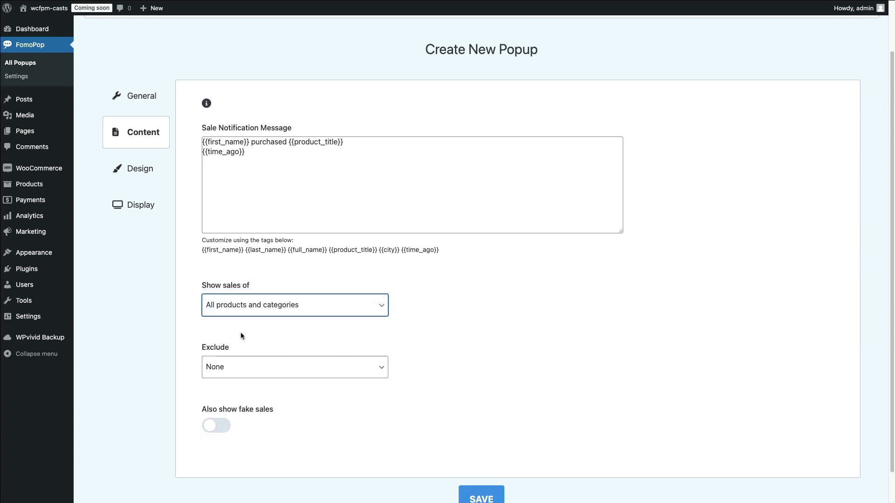
click(232, 366)
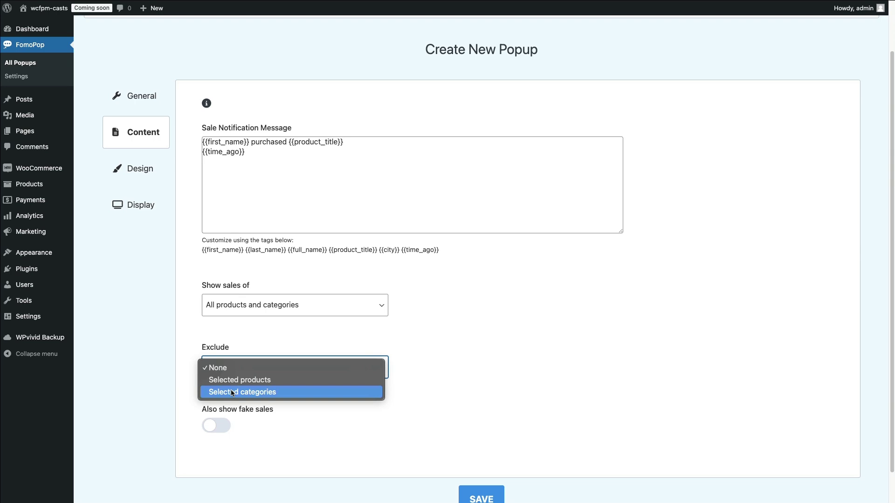
click(238, 350)
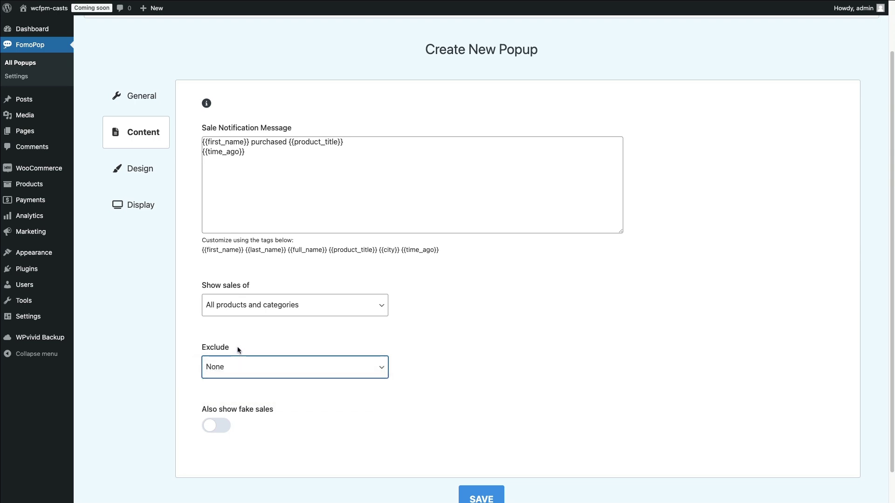
Enable fake sales for the popup and enter three sample first names, one per line
click(224, 427)
scroll(499, 370, down, 6)
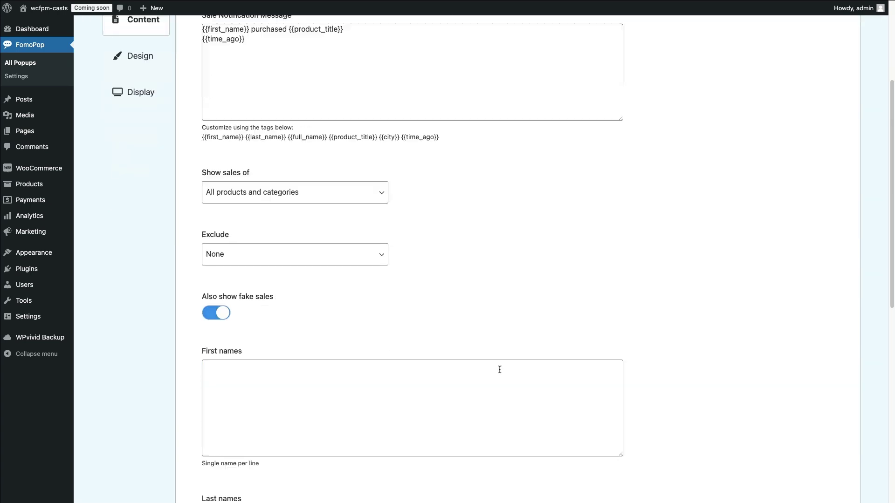
click(285, 219)
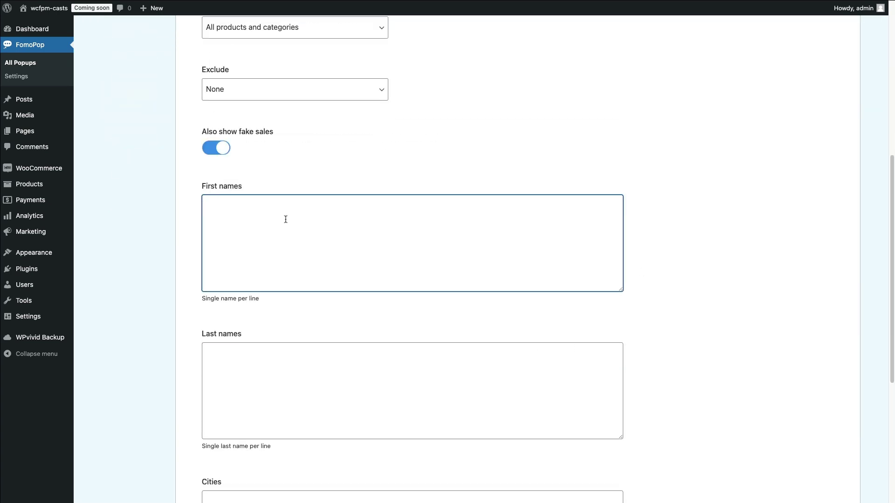
text(John)
key(Return)
text(Jane Andy)
Enter three sample last names for the fake sales, one per line
click(248, 368)
text(Smi)
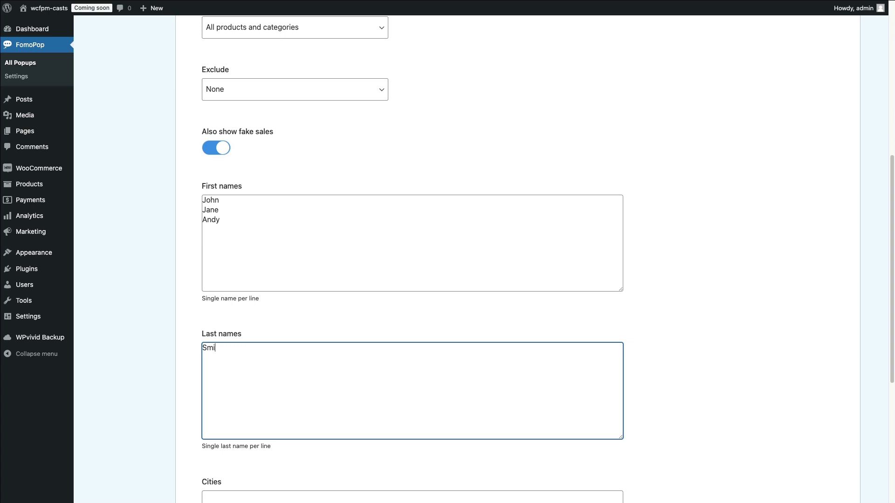
text(th )
text(Doe )
text(Woods)
Enter the fake sales cities New York, US; Vancouver, CA; and Berlin, DE, one per line
scroll(180, 466, down, 3)
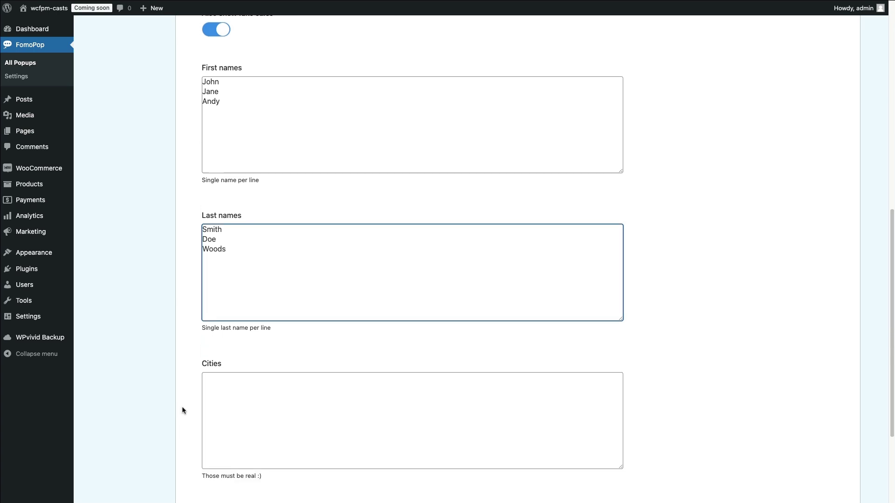
click(228, 389)
text(New)
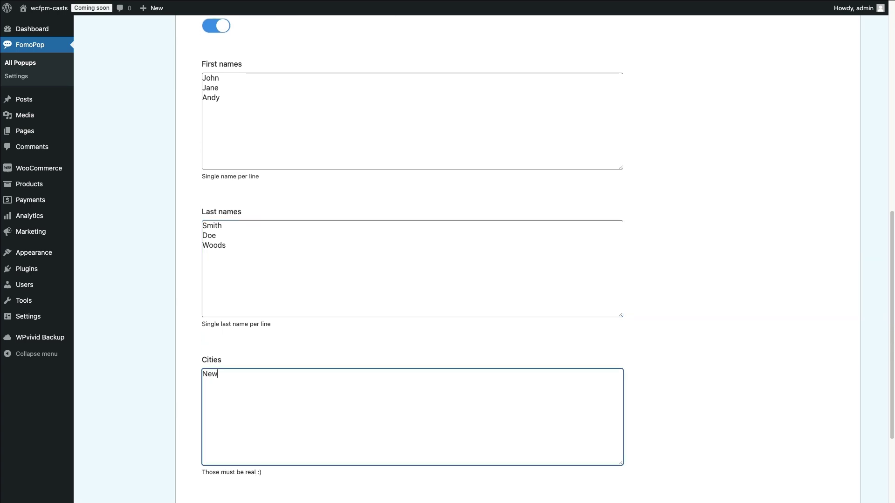
text( York, US)
key(Return)
text(Vancouver, CA)
key(Return)
text(Berlin)
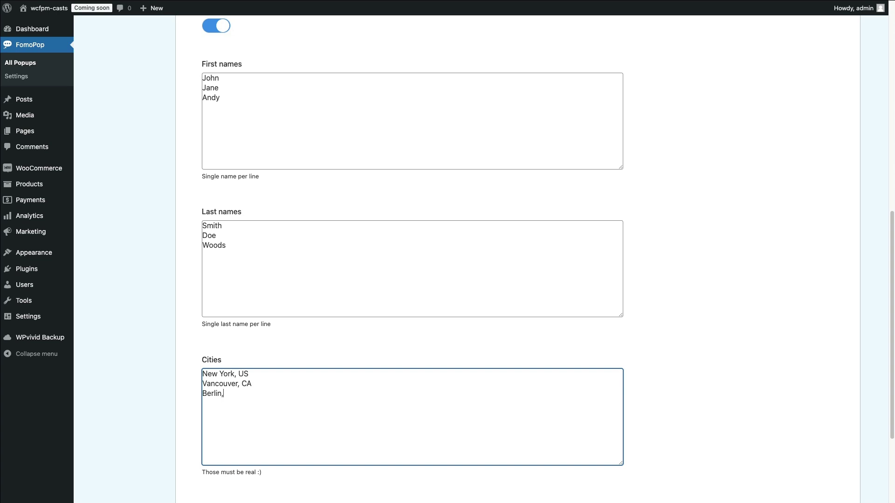
text(, DE)
Set the fake sales time ago to up to 7 hours and save the popup
scroll(174, 419, down, 1)
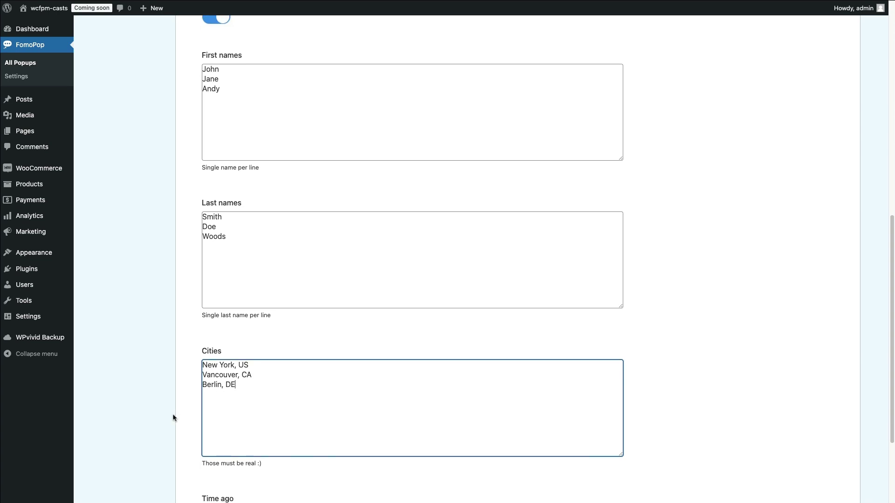
scroll(175, 419, down, 5)
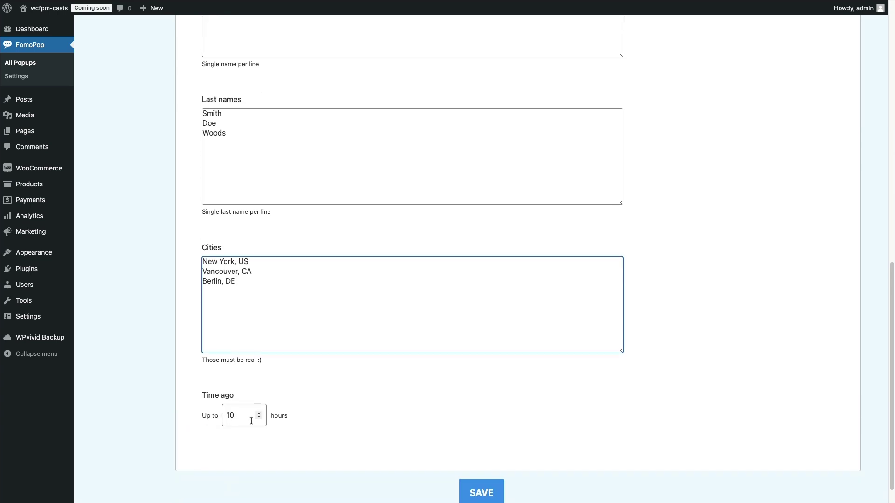
triple_click(260, 417)
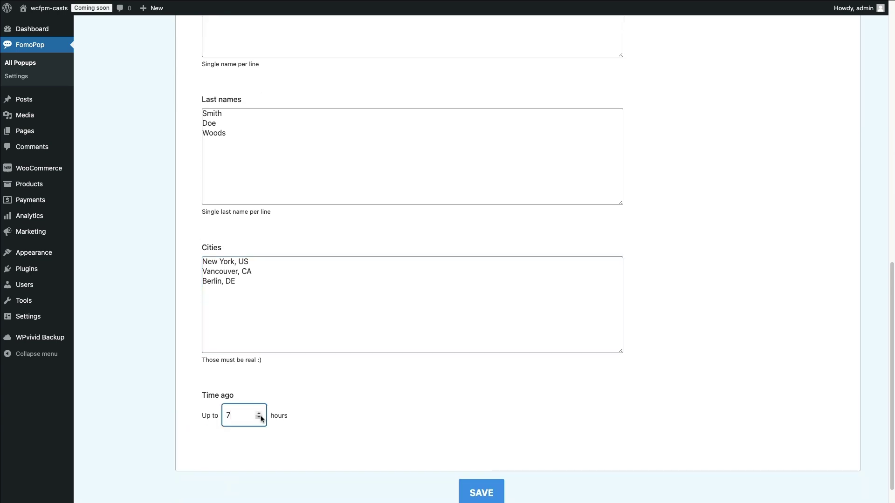
click(453, 433)
Open the popup's design settings and look through the presets and customization options
scroll(453, 432, up, 10)
click(138, 231)
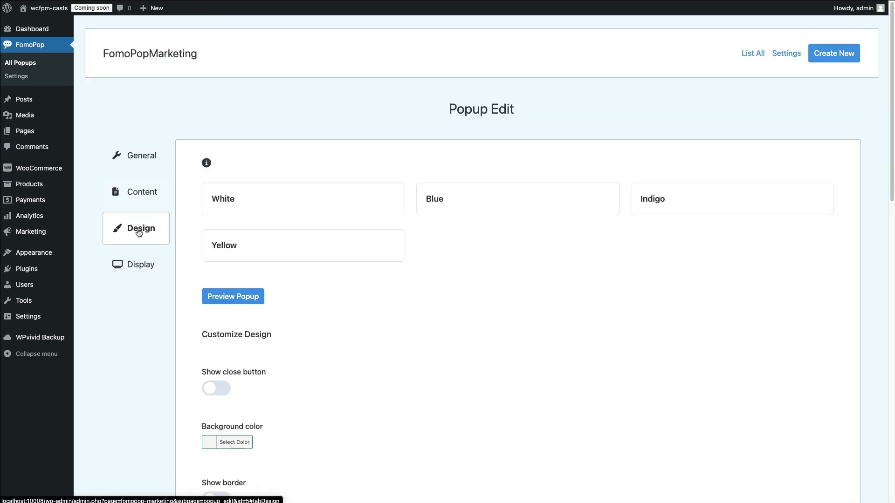
scroll(570, 322, down, 1)
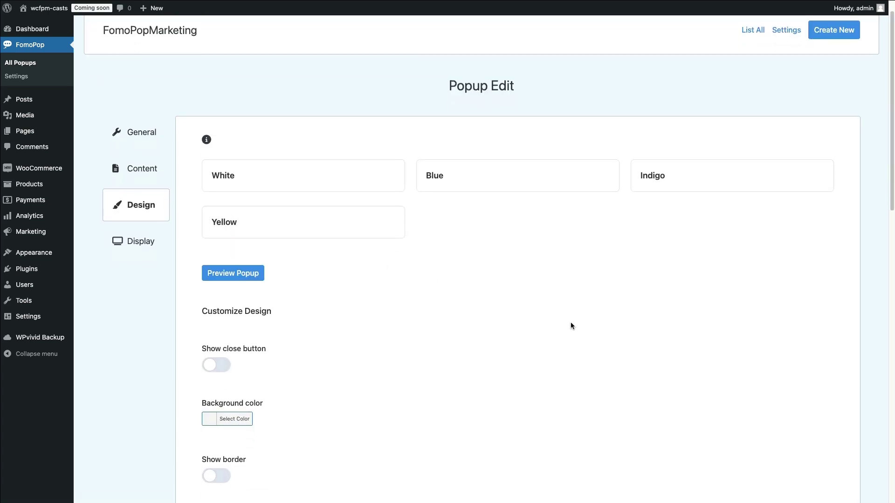
scroll(571, 322, down, 8)
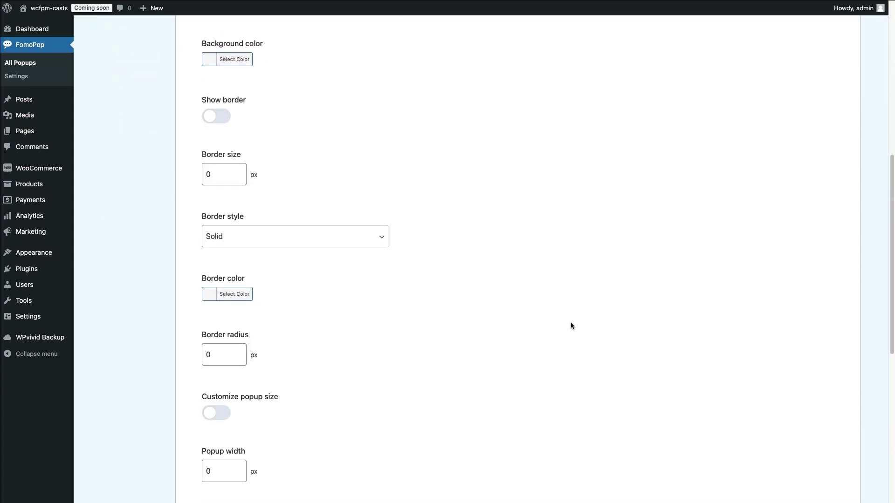
scroll(571, 325, down, 4)
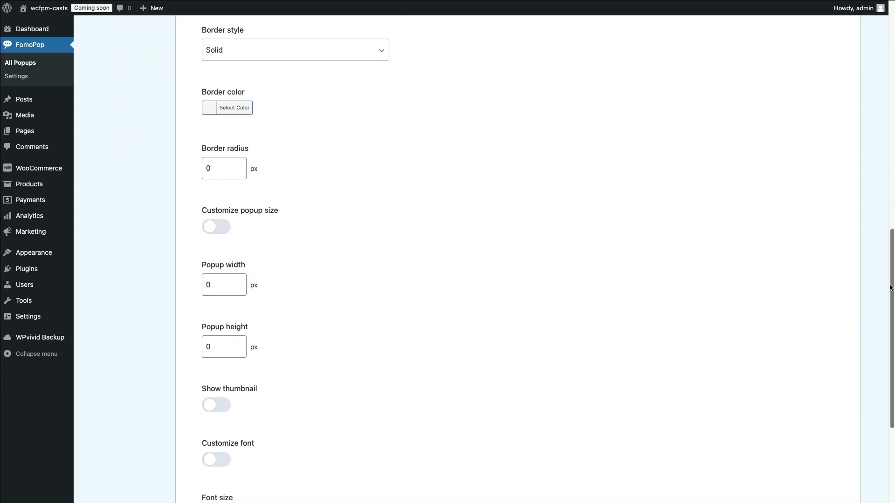
drag(890, 288, 881, 70)
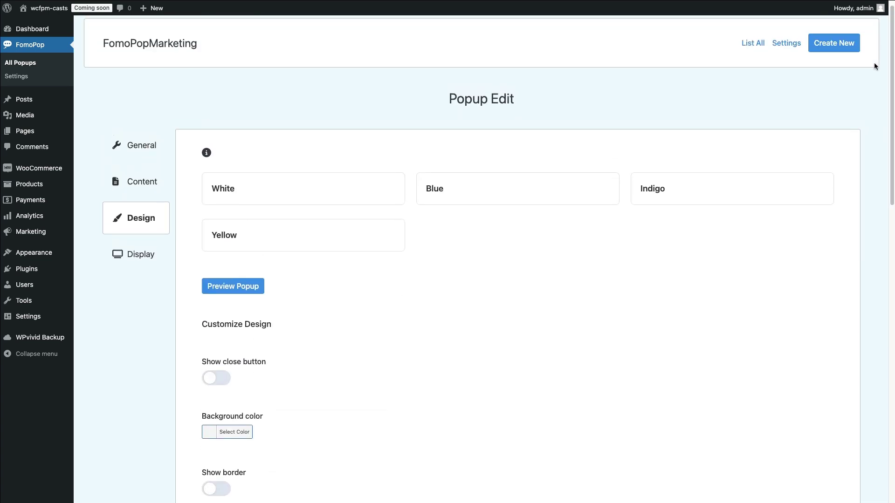
Try the White design preset for the popup and replace it with the Blue preset
click(260, 194)
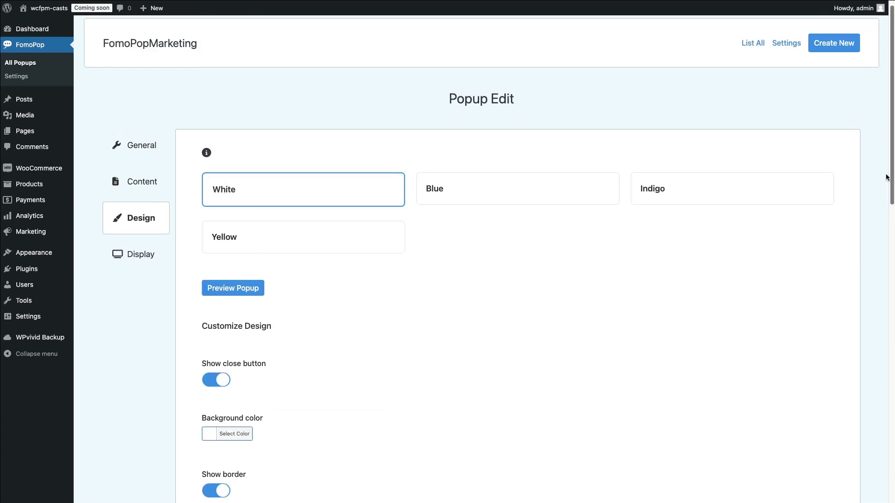
drag(889, 172, 869, 191)
click(459, 142)
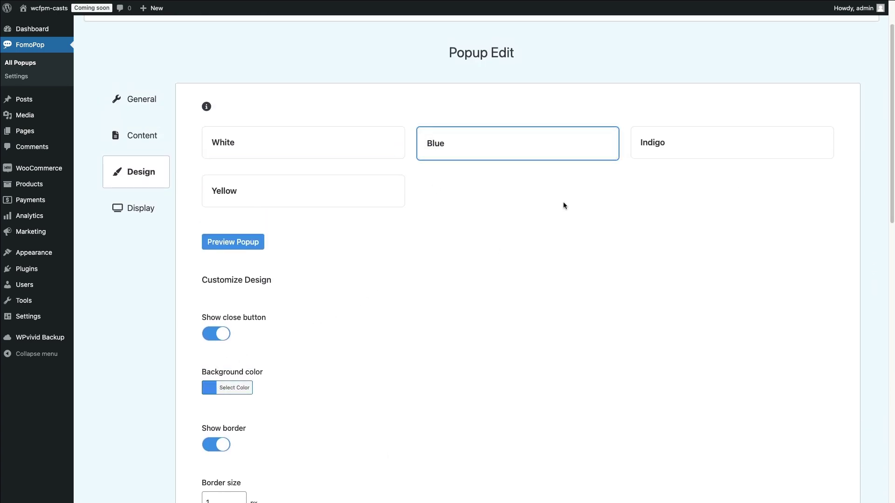
Try the Indigo design preset, switch the popup back to the White preset, and preview it
click(699, 148)
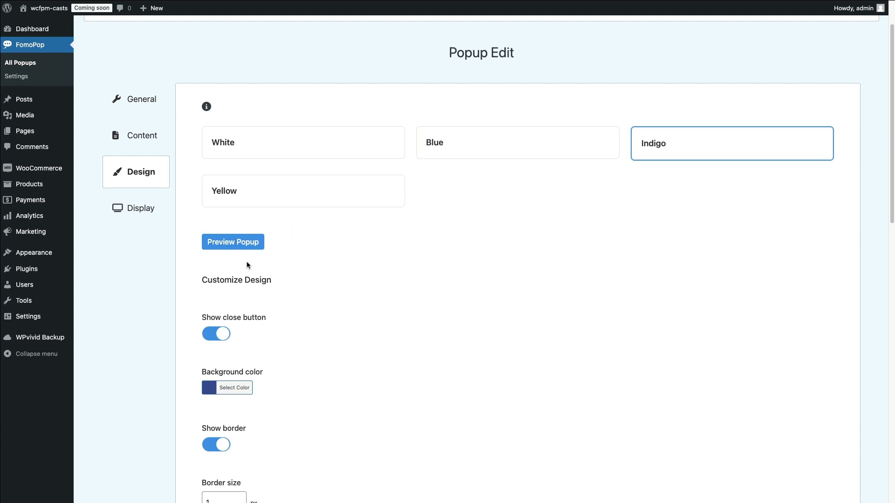
click(227, 148)
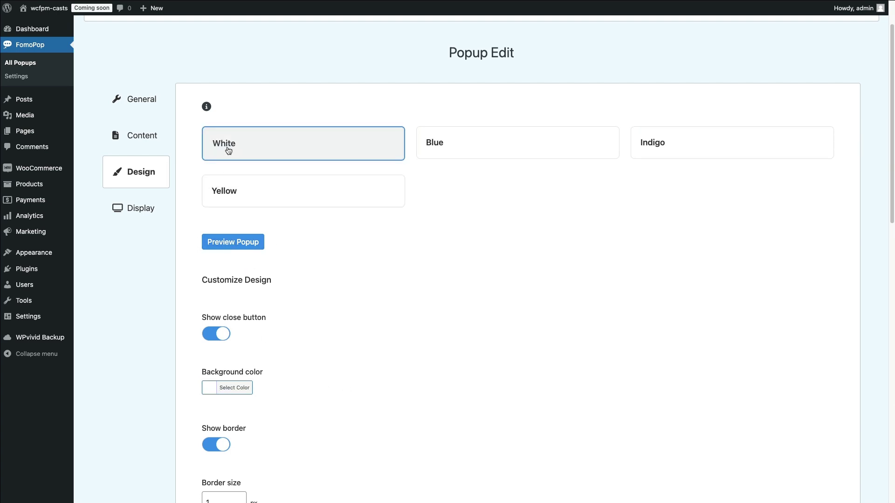
click(229, 242)
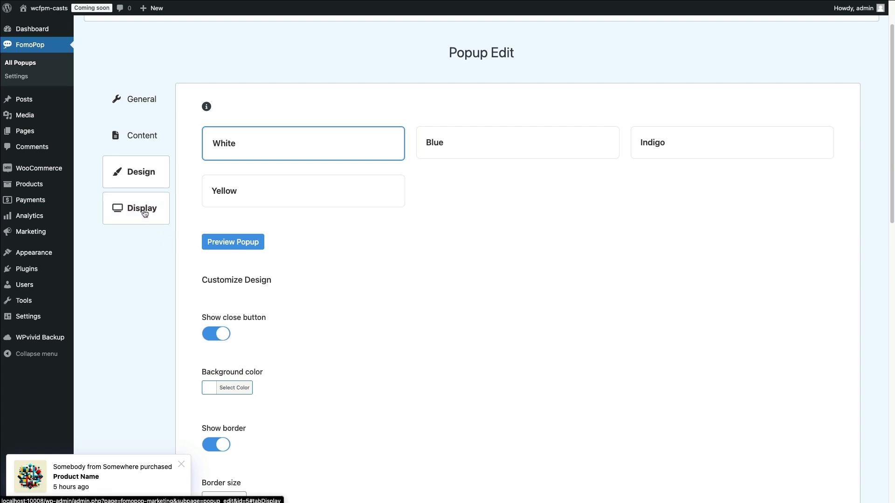
click(181, 464)
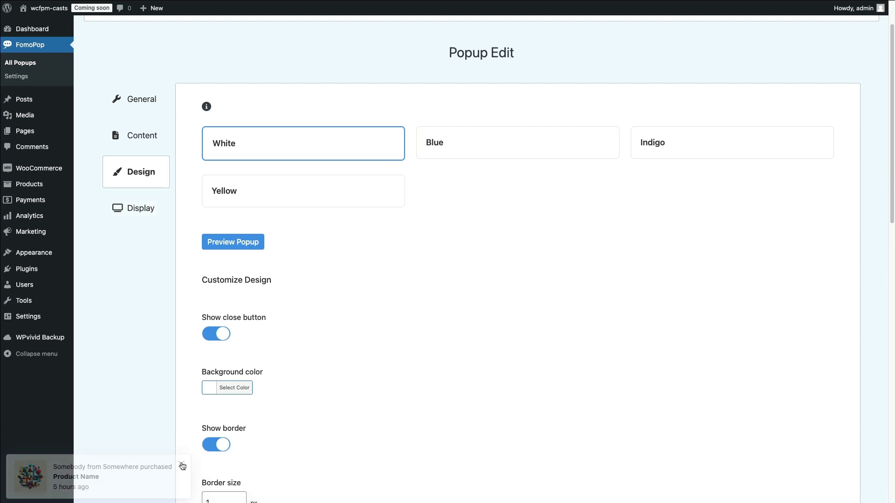
Open the popup's display settings and keep its position on screen at Bottom-Left
click(138, 210)
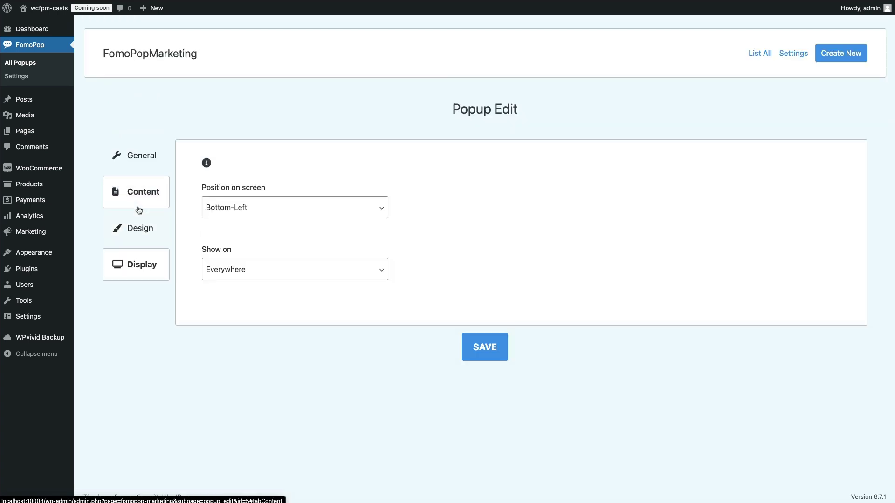
click(264, 208)
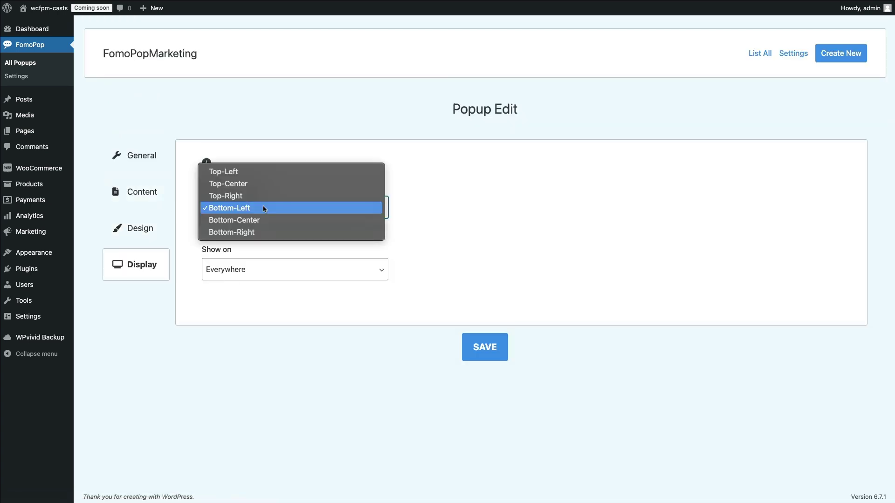
click(264, 208)
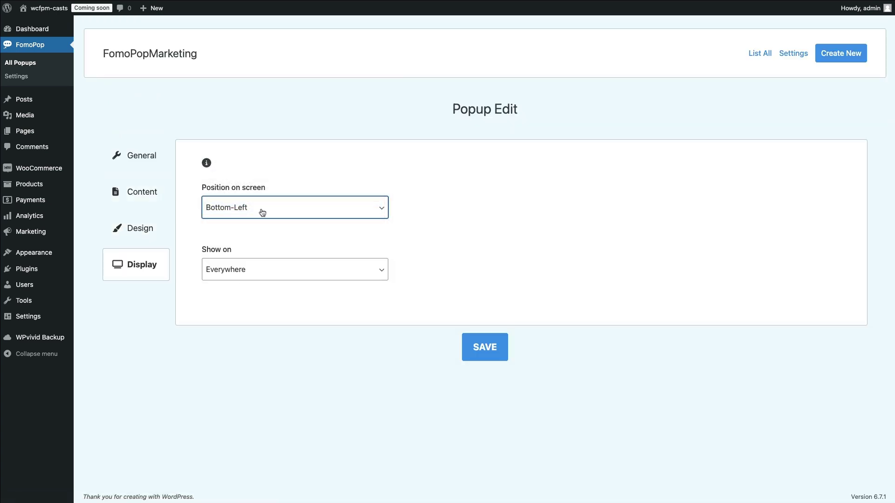
Try limiting the popup to selected pages by choosing the Cart and Checkout pages
click(245, 275)
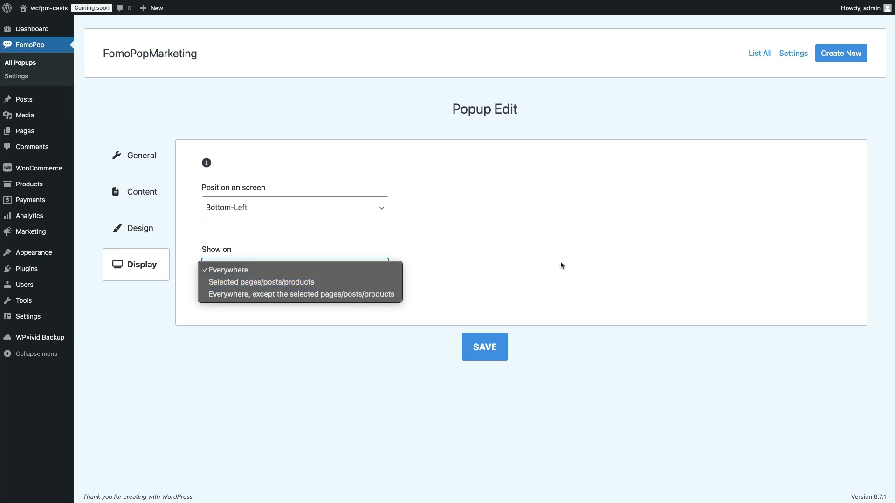
click(304, 282)
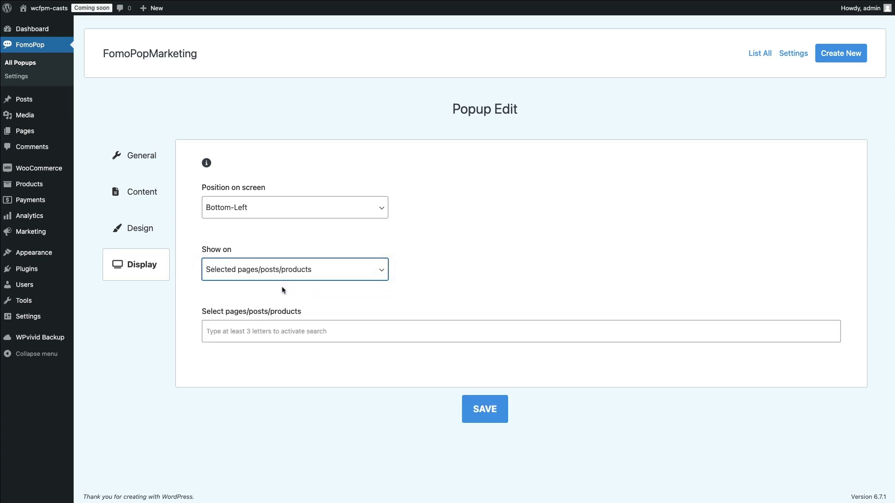
click(247, 326)
text(Cart)
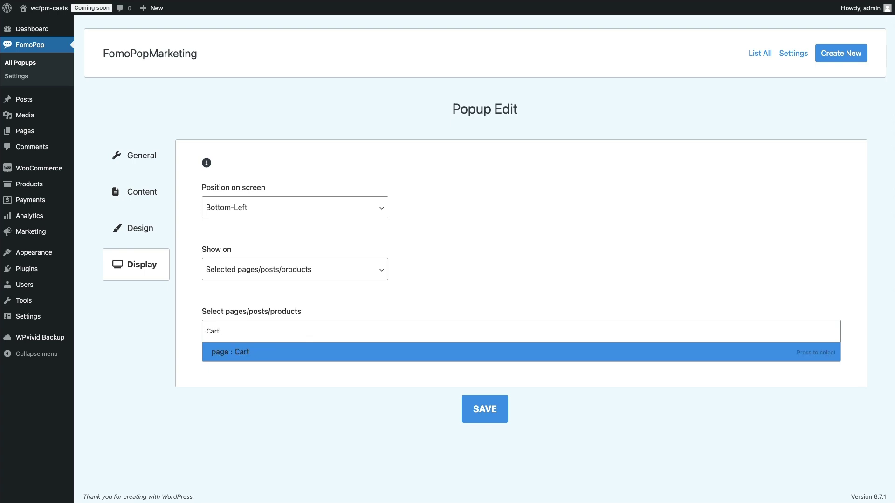
click(270, 353)
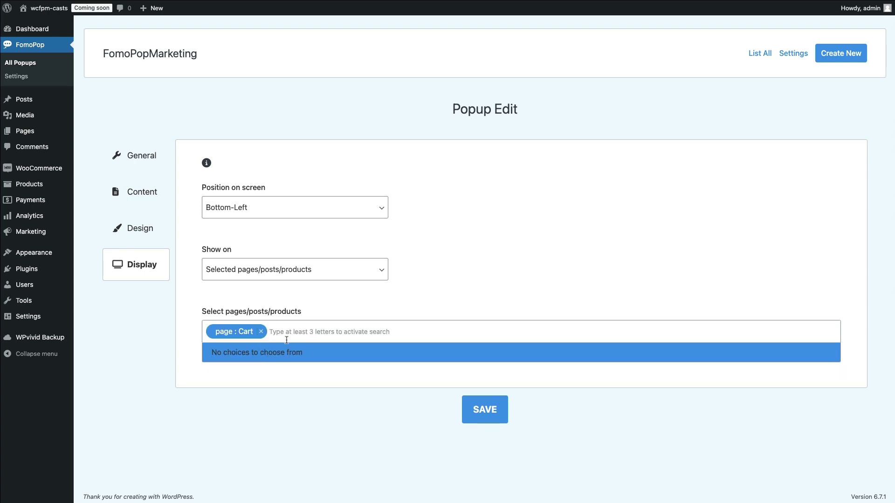
text(Check)
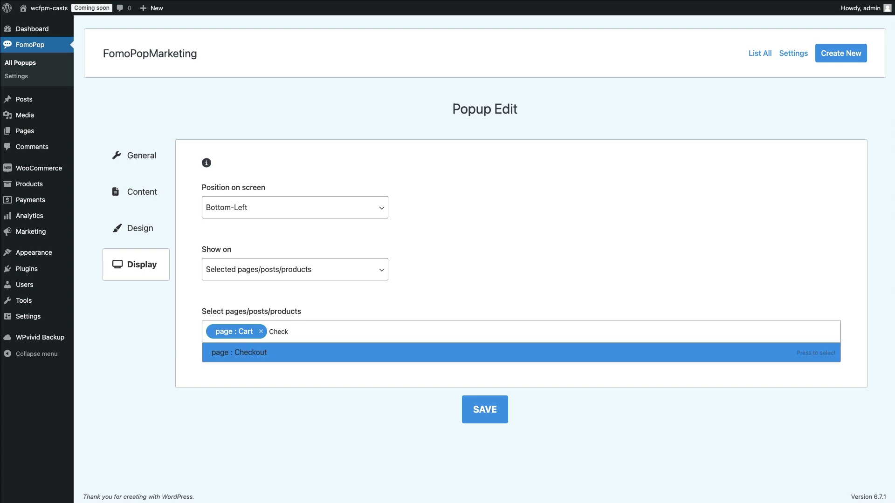
click(291, 353)
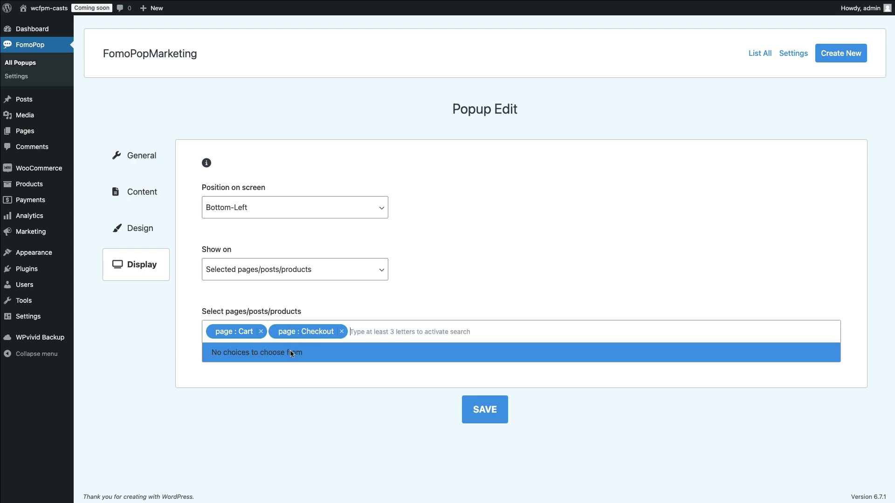
Remove the Checkout and Cart pages, set the popup to show everywhere, and save it
click(342, 330)
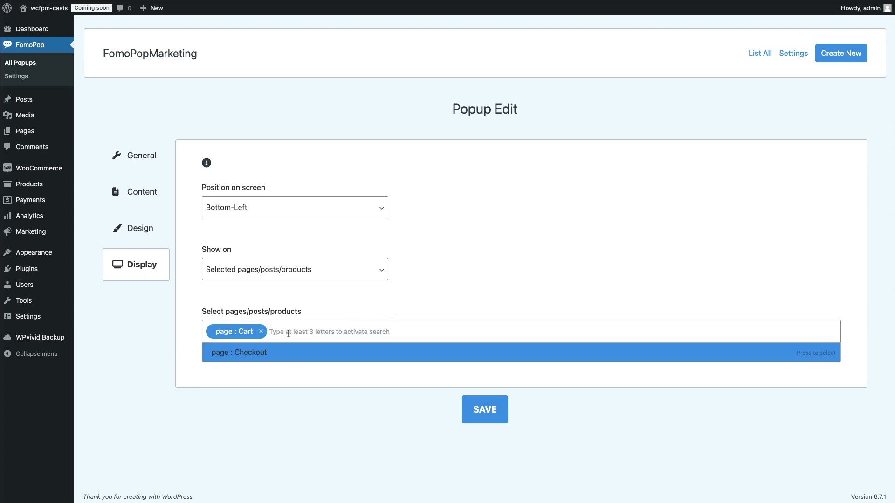
click(261, 332)
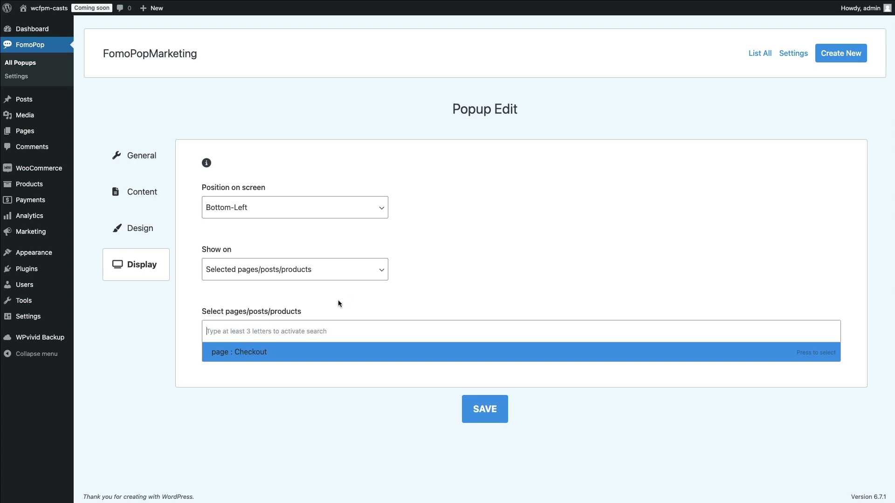
click(262, 274)
click(243, 259)
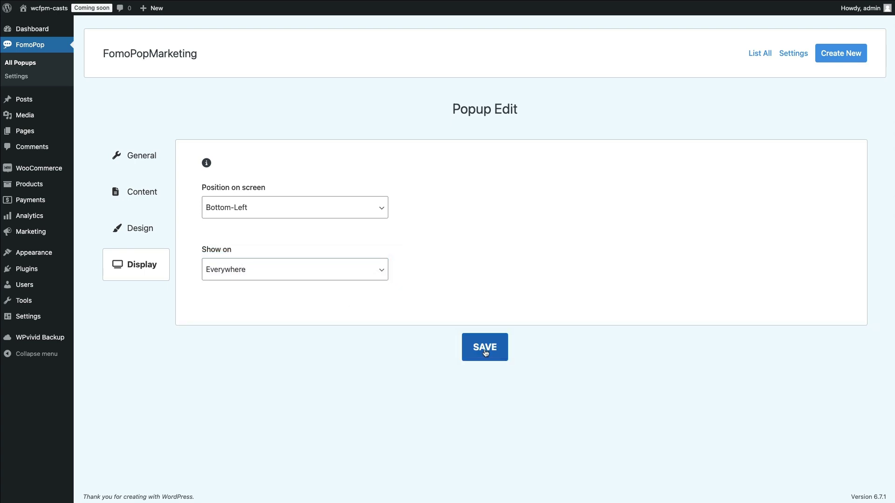
click(484, 353)
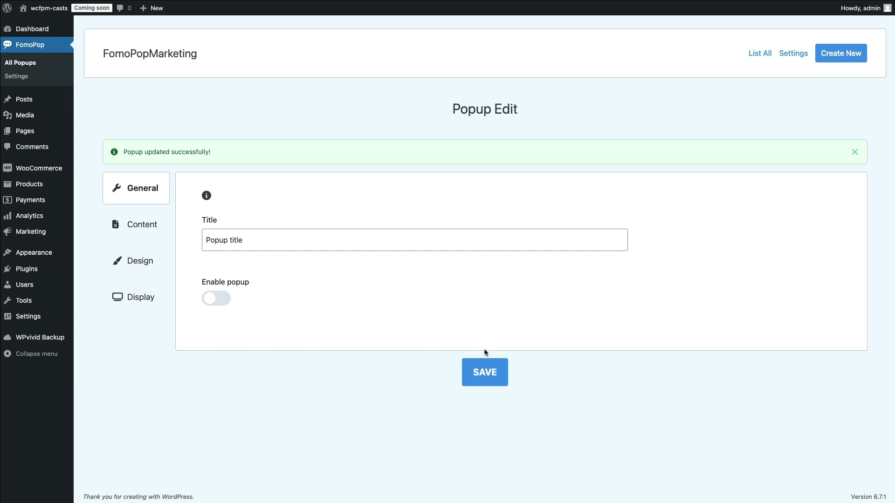
Open FomoPop's general settings and examine the timing, quantity, randomize and loop options that apply to all popups
click(789, 54)
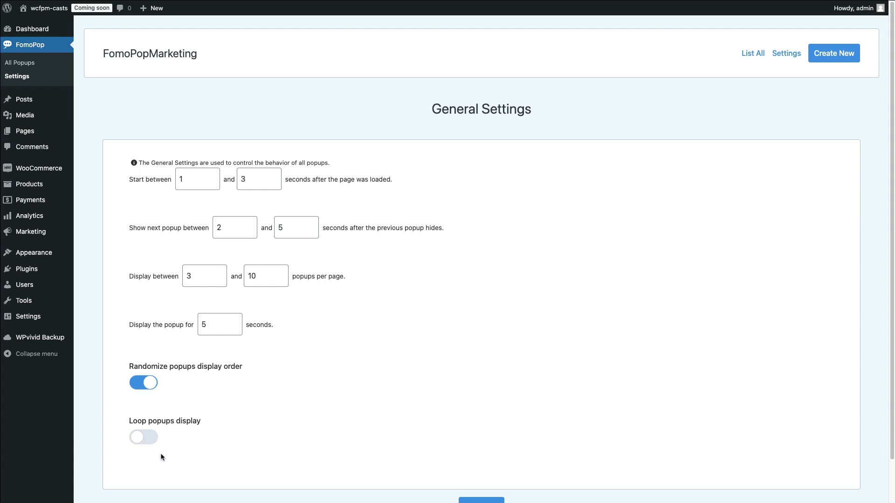
Open "Popup title" from the popups list for editing, enable it, and save
click(746, 55)
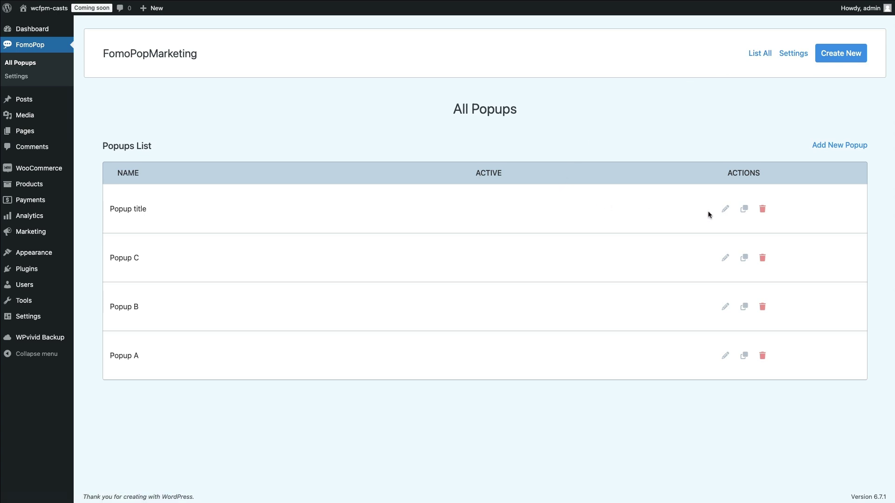
click(725, 208)
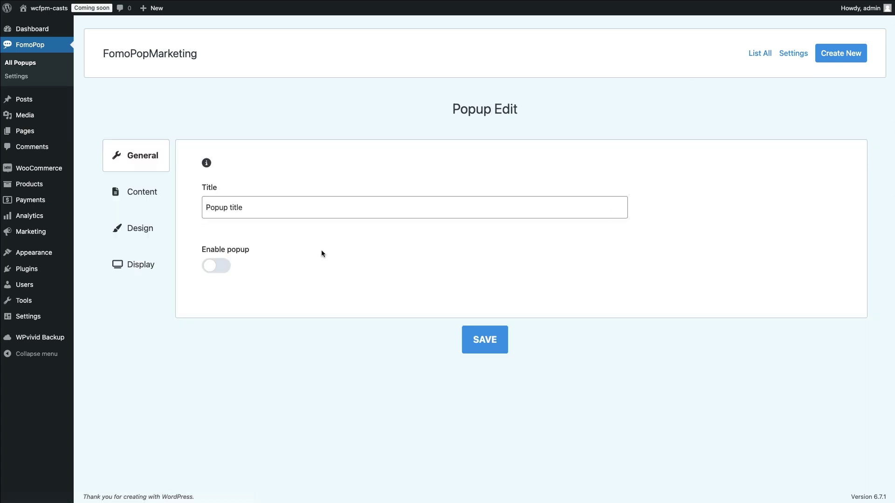
click(222, 266)
click(478, 344)
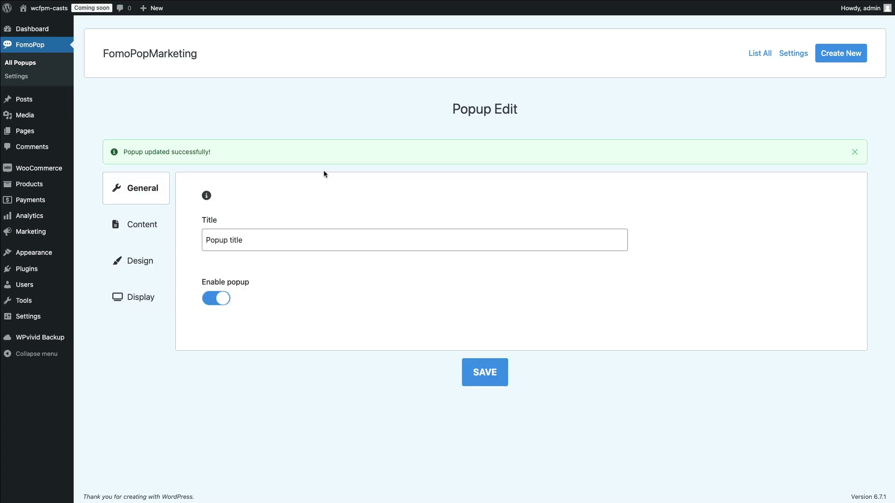
Check the popup's active status in the list of all popups and visit the store to view the notification
click(755, 54)
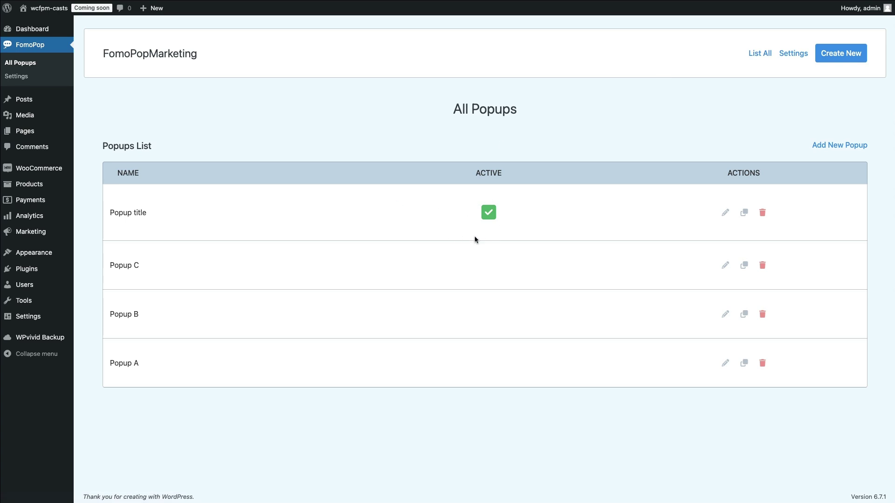
mouse_move(45, 8)
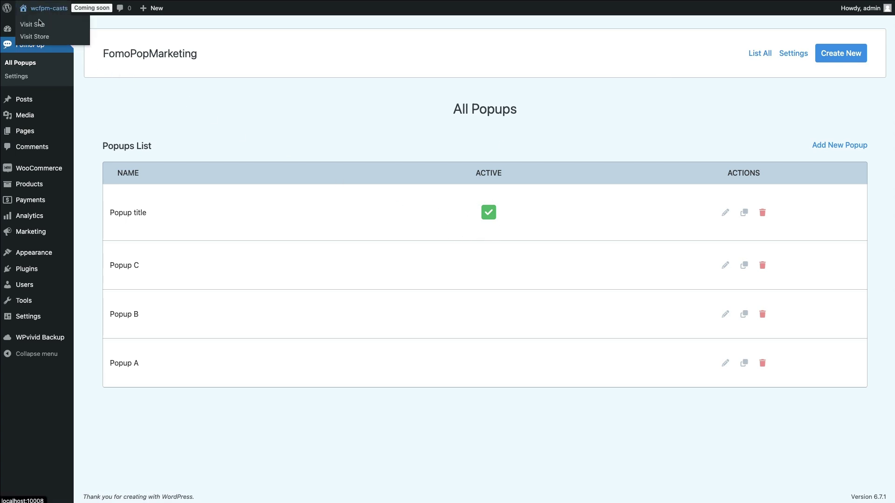
click(34, 37)
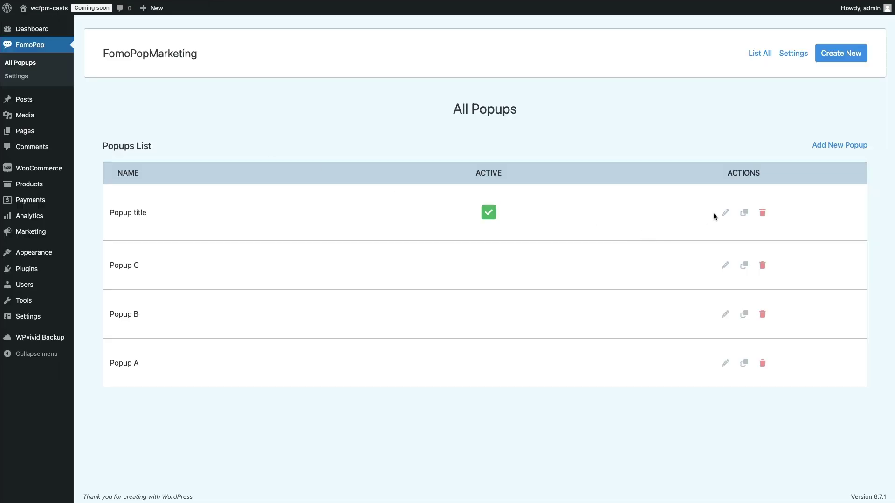
Add a line break before {{product_title}} in the sale notification message of "Popup title" and save the popup
click(721, 215)
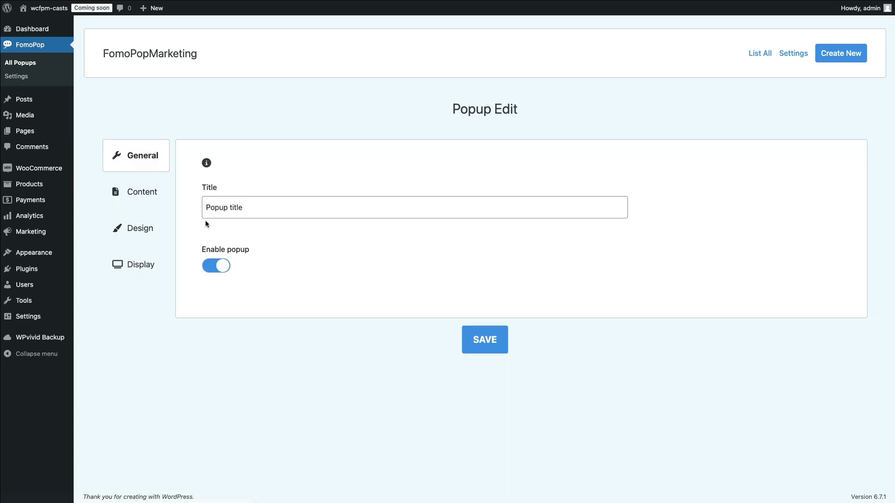
click(141, 199)
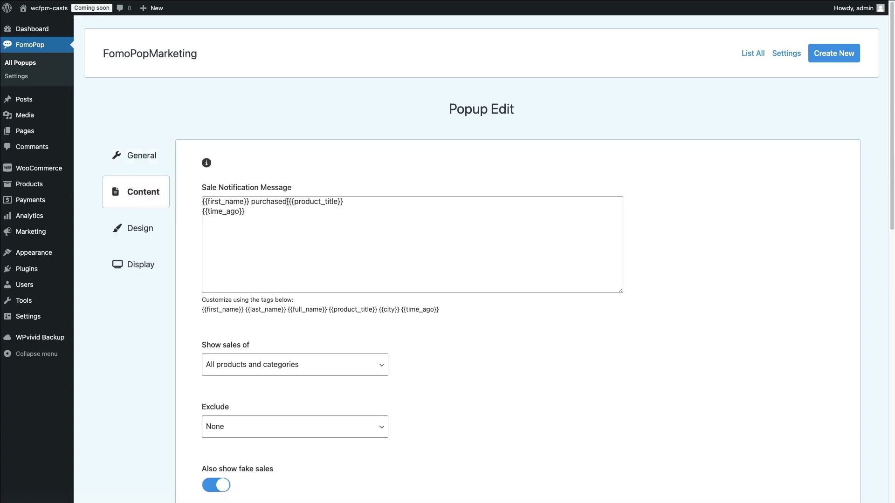
click(287, 201)
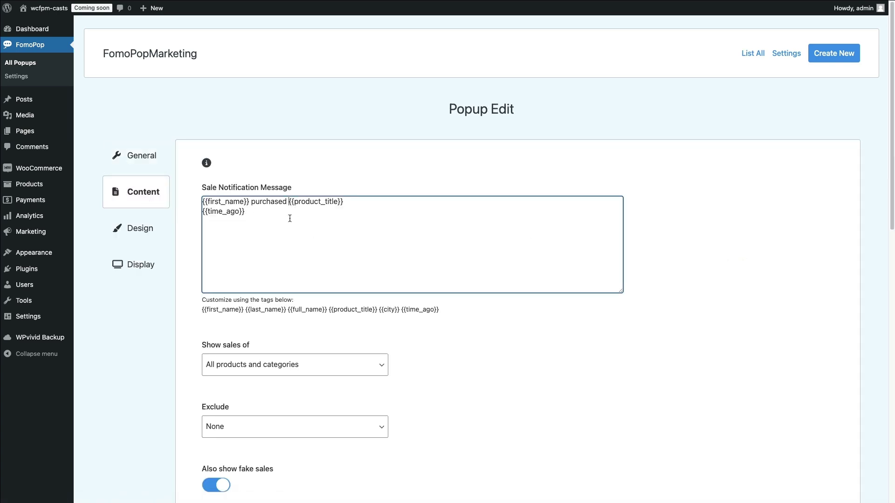
key(Return)
scroll(446, 362, down, 12)
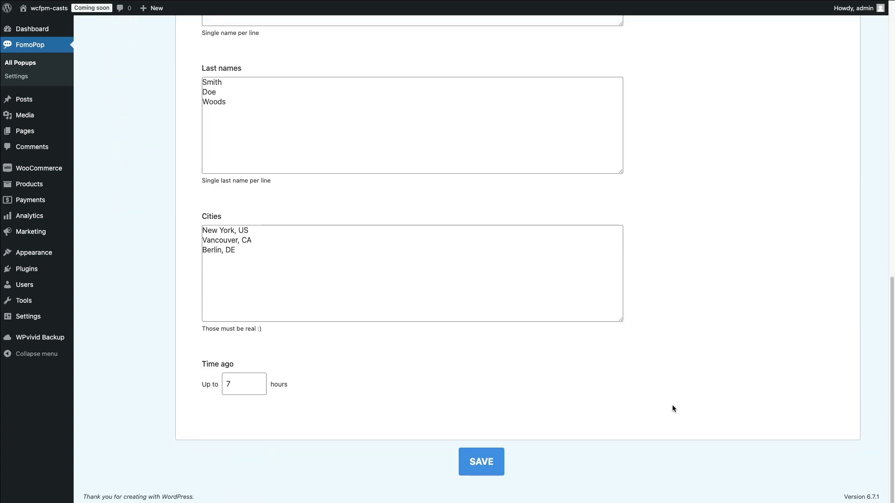
click(483, 462)
Switch to the store's Shop page to check the sale notification
click(212, 1)
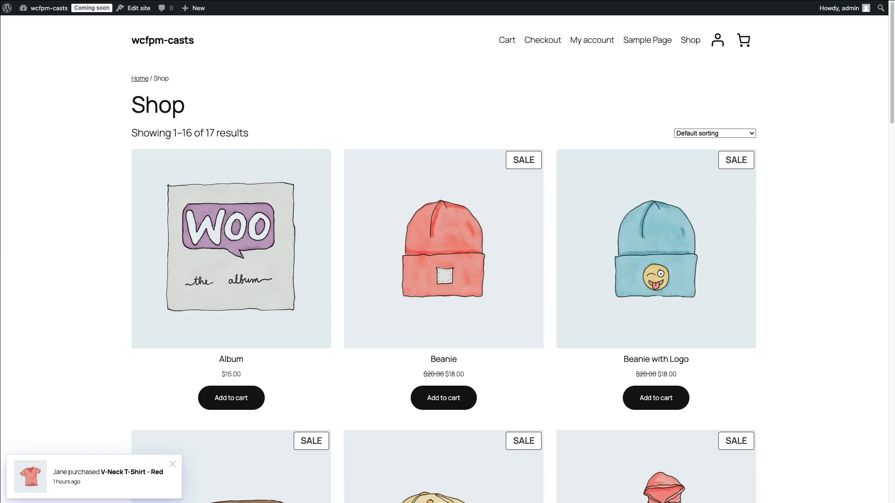